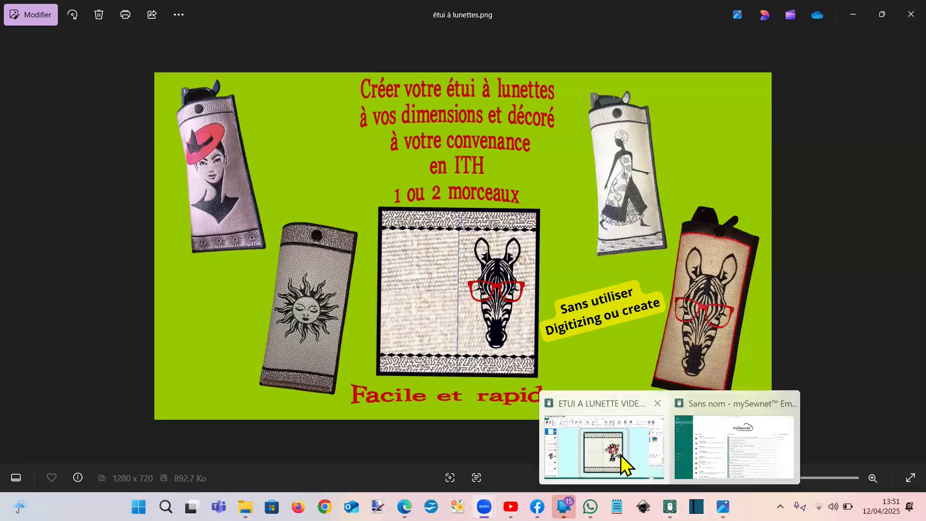
Step: Open the project "ETUI A LUNETTE VIDEO fait avec zoom" in the empty untitled window
click(622, 463)
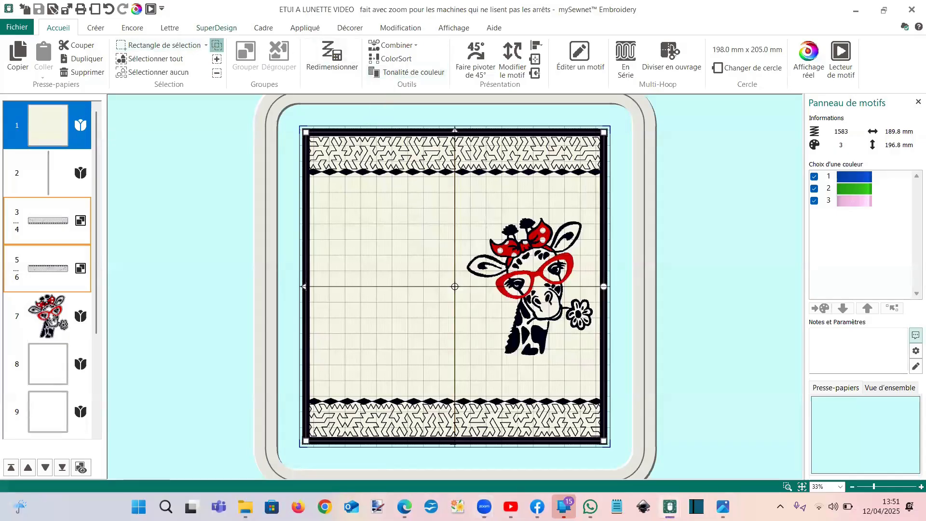
mouse_move(669, 506)
click(727, 459)
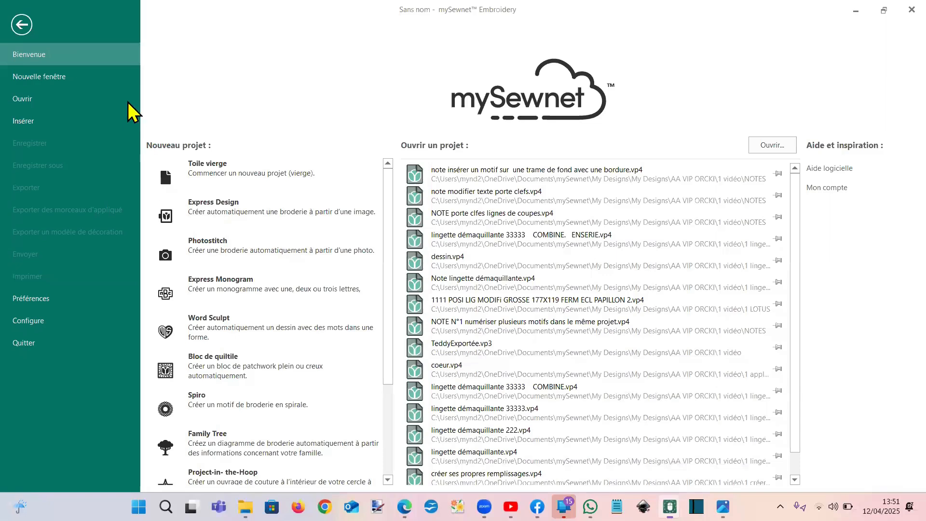
click(20, 27)
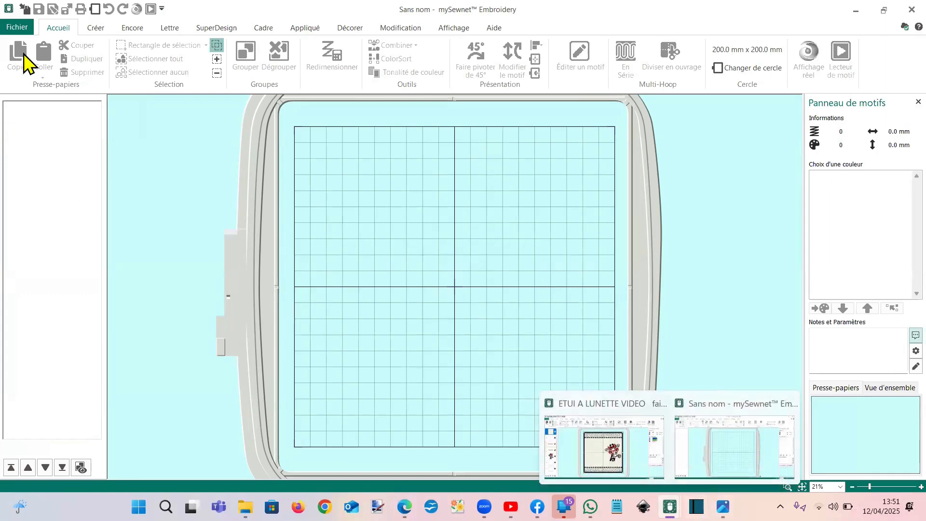
click(21, 30)
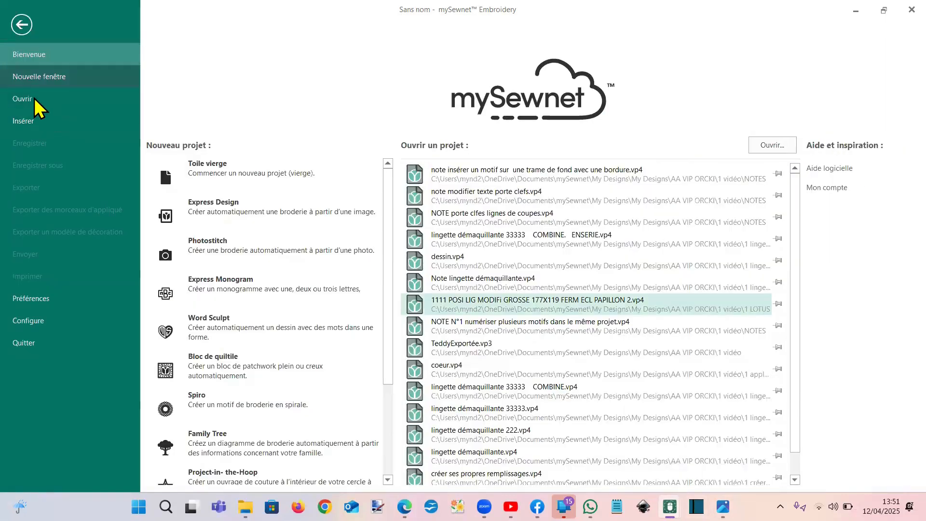
click(174, 160)
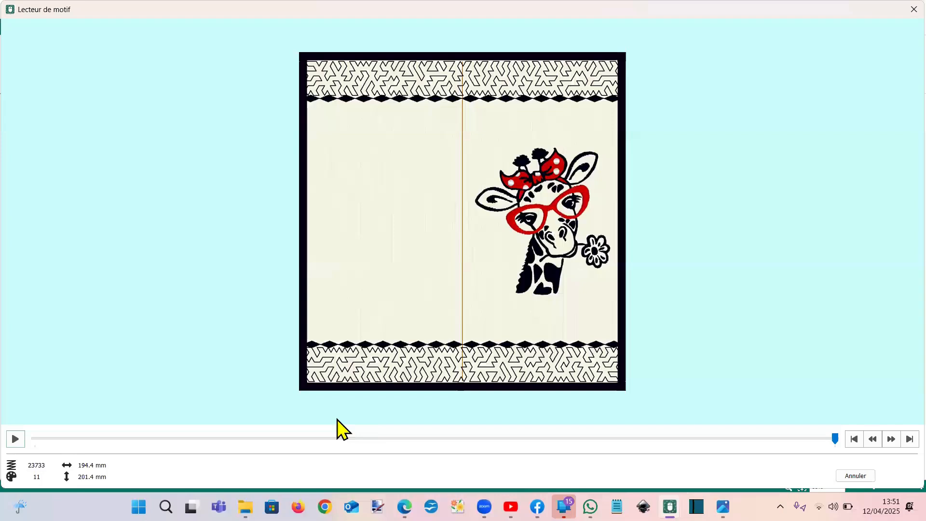
Step: Preview the start of the glasses case's stitch-out in the design player at a faster speed and close the player
click(15, 440)
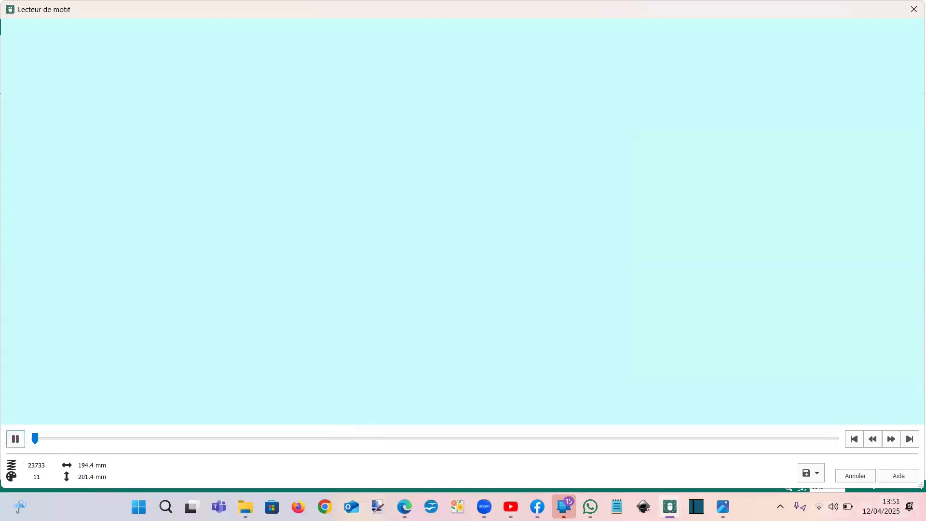
click(890, 439)
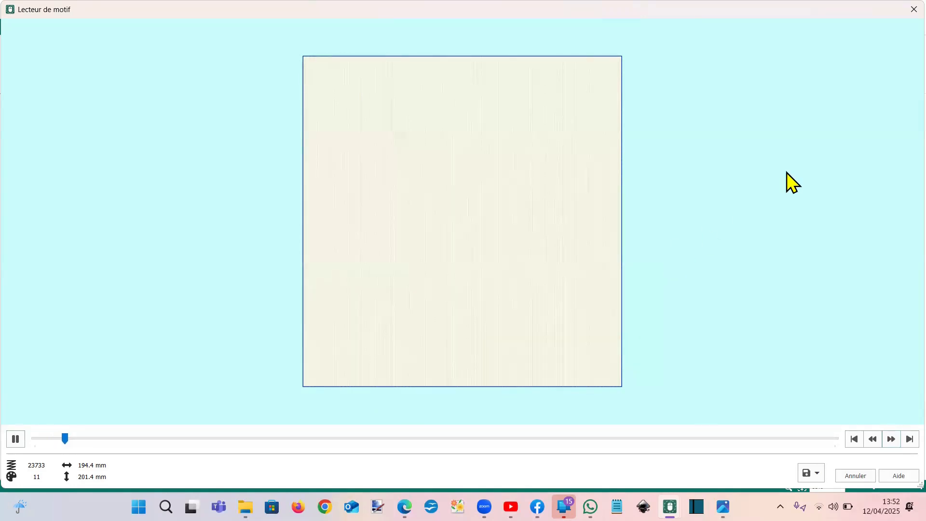
click(914, 9)
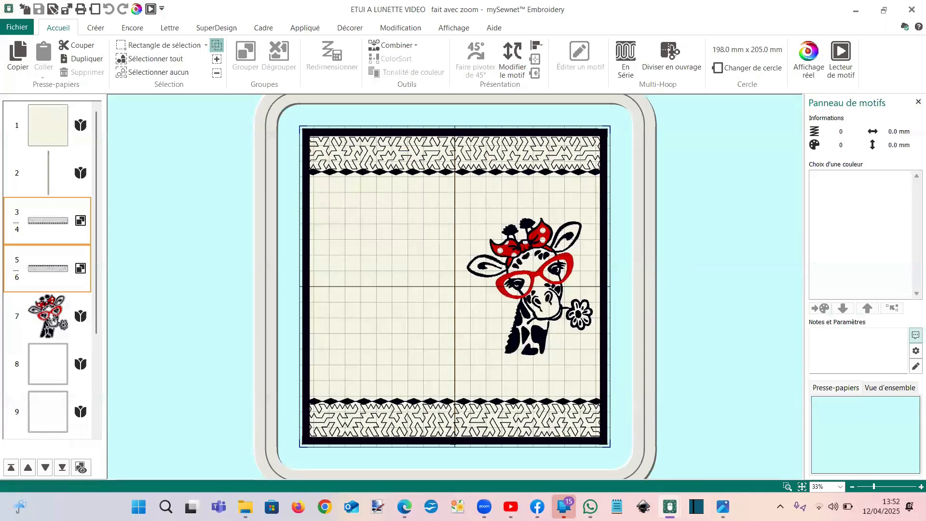
Step: Switch to the project version for machines that do not read stops and preview the start of its stitch-out in the design player
mouse_move(670, 507)
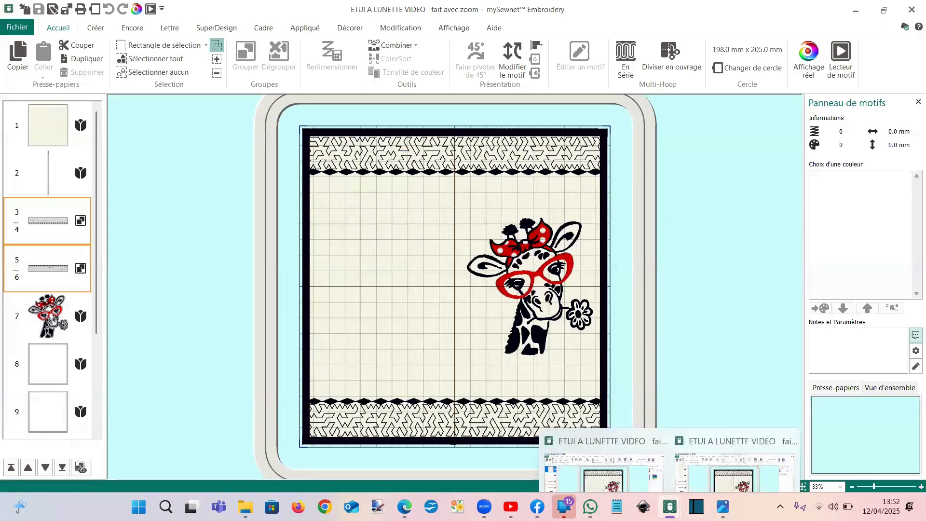
click(708, 444)
mouse_move(670, 507)
click(620, 467)
click(150, 8)
click(19, 438)
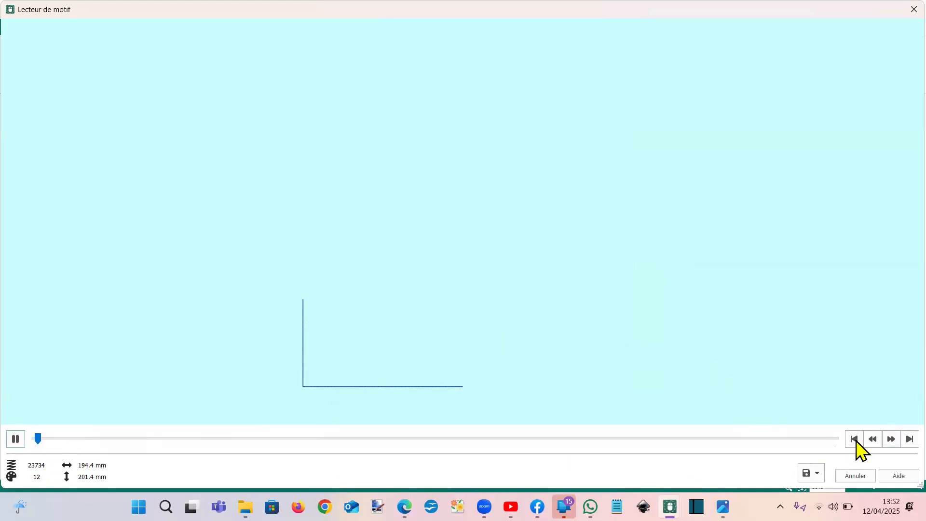
click(888, 438)
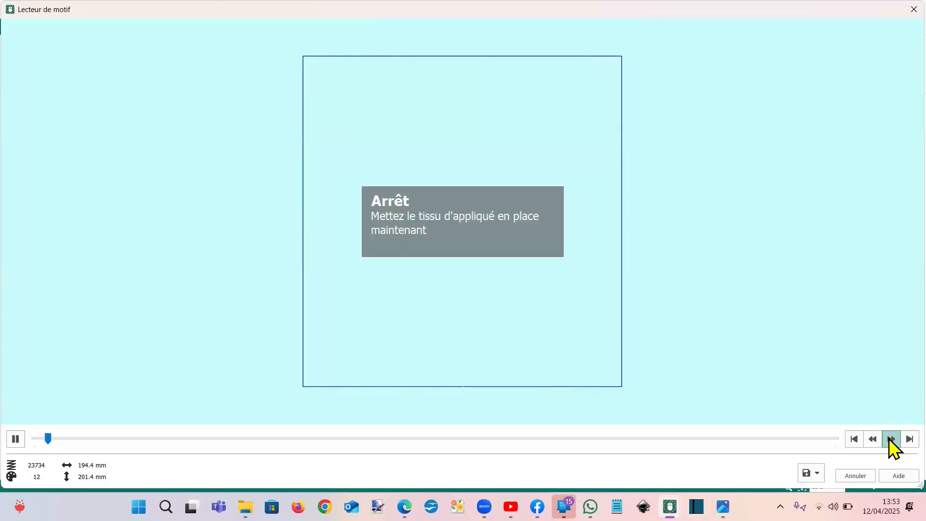
click(890, 439)
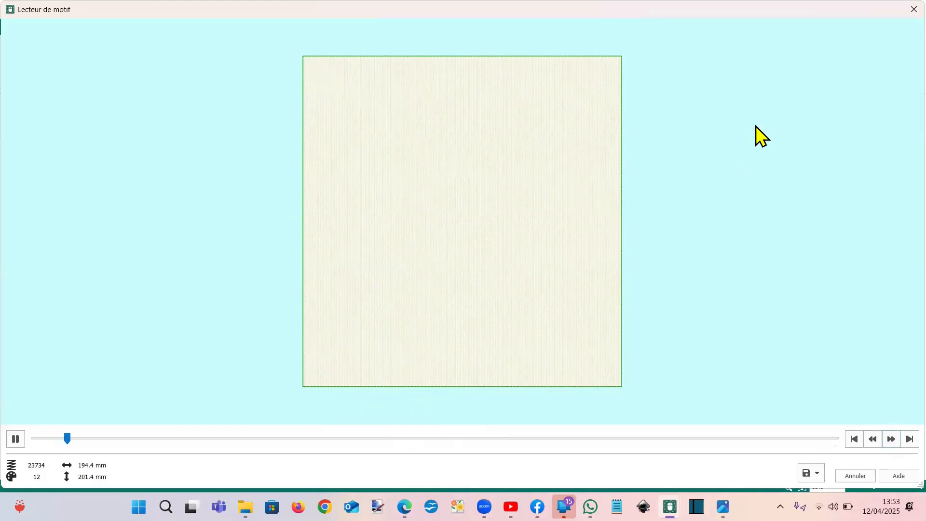
click(912, 9)
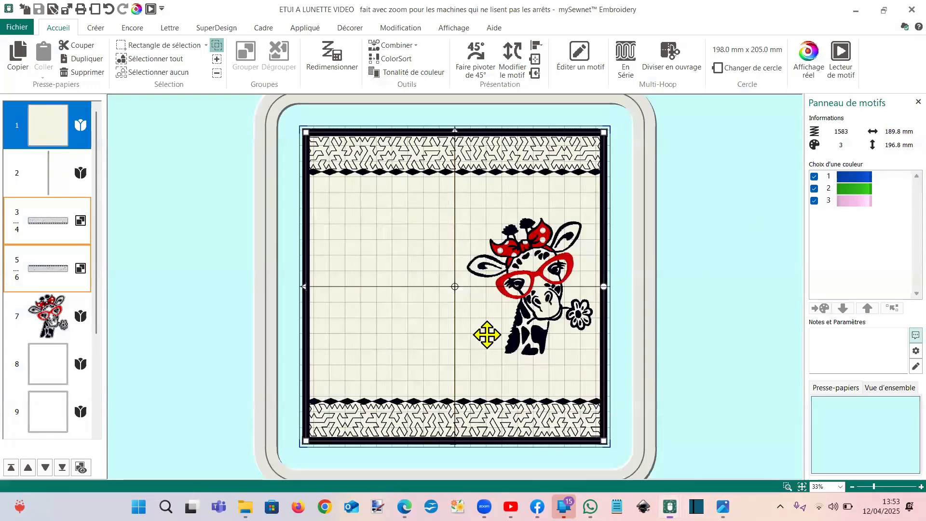
Step: Switch back to the "fait avec zoom" project and open its first motif, the appliqué base, in Stitch Editor
mouse_move(670, 506)
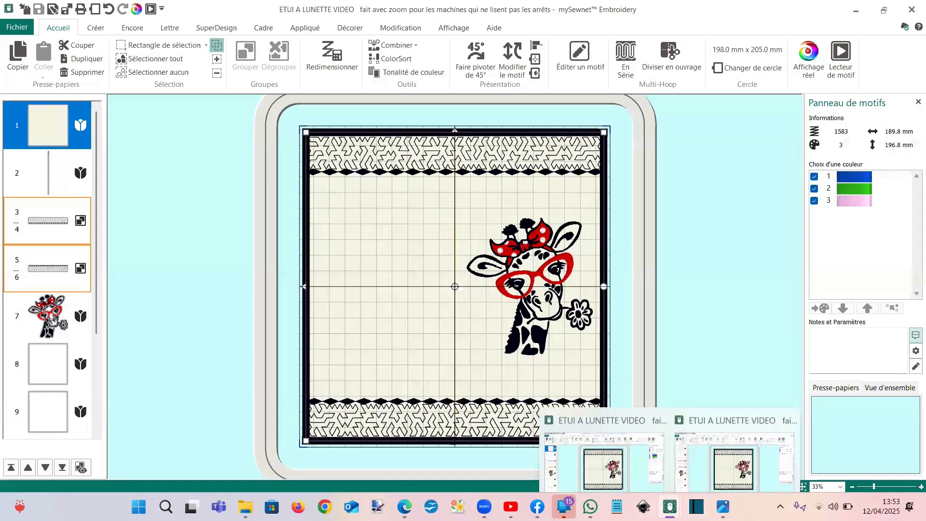
click(726, 459)
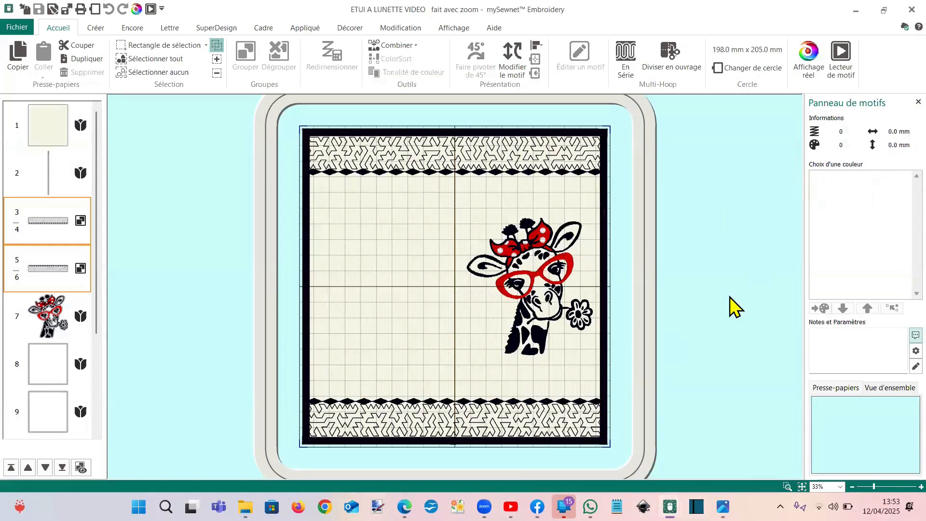
click(51, 126)
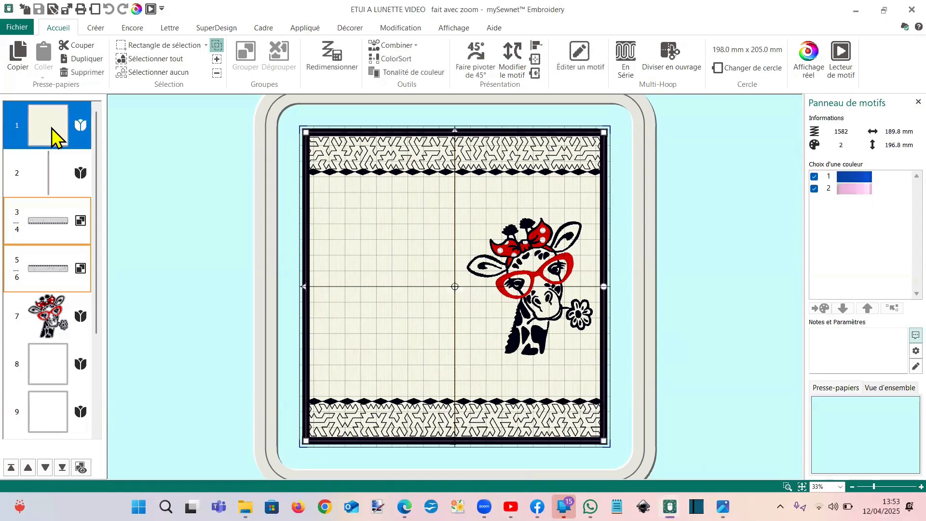
mouse_move(862, 195)
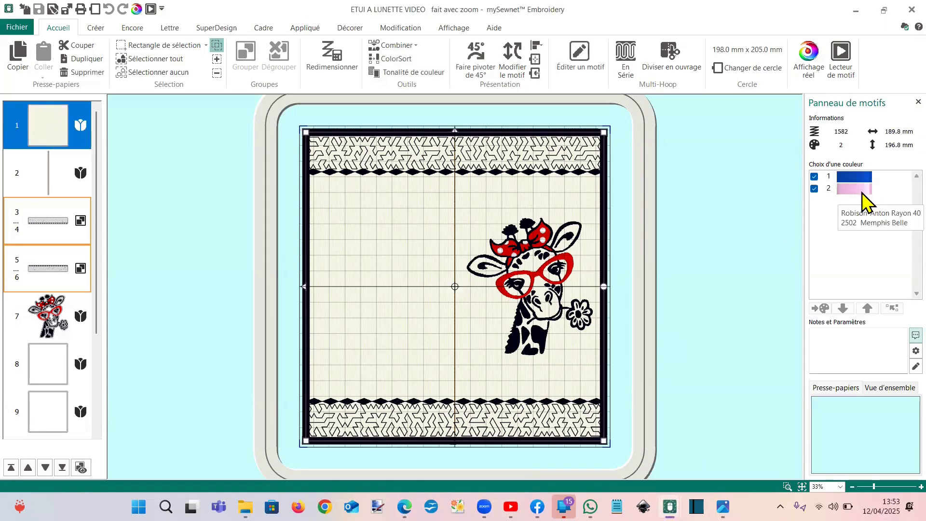
right_click(76, 123)
click(100, 140)
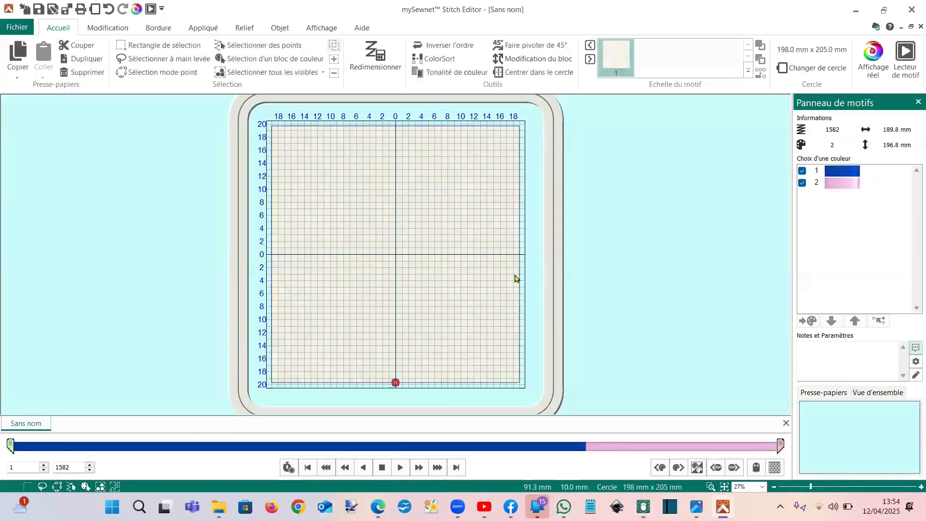
Step: Inspect the remark of the stop command at the bottom centre of the appliqué outline without changing it
click(711, 486)
drag(385, 376, 493, 429)
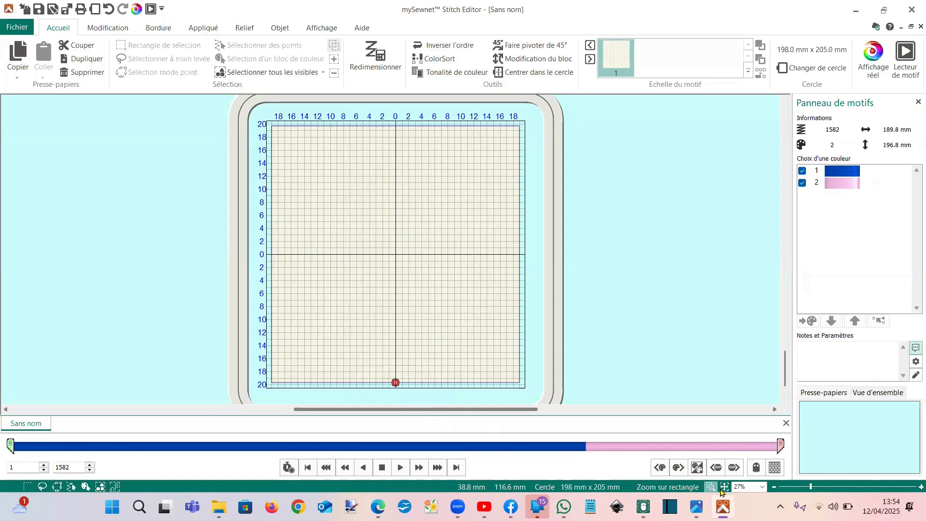
drag(365, 366, 446, 405)
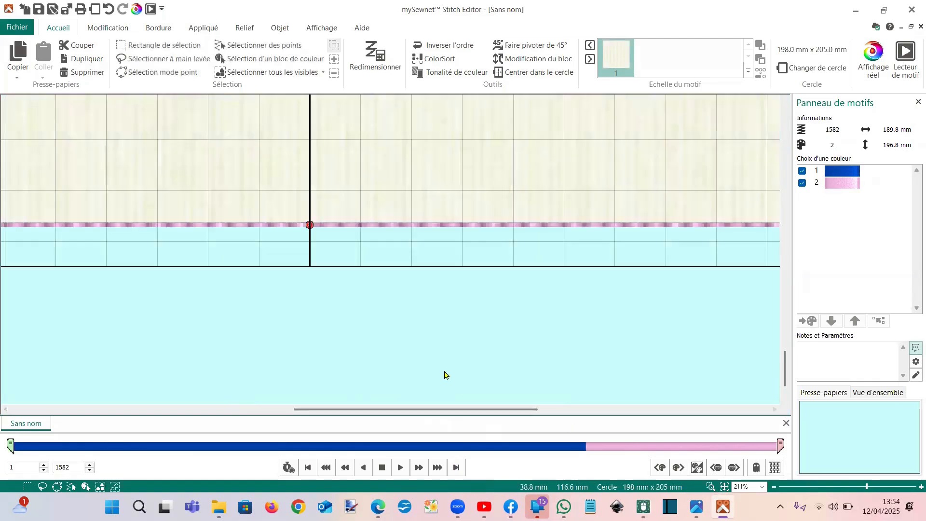
click(119, 29)
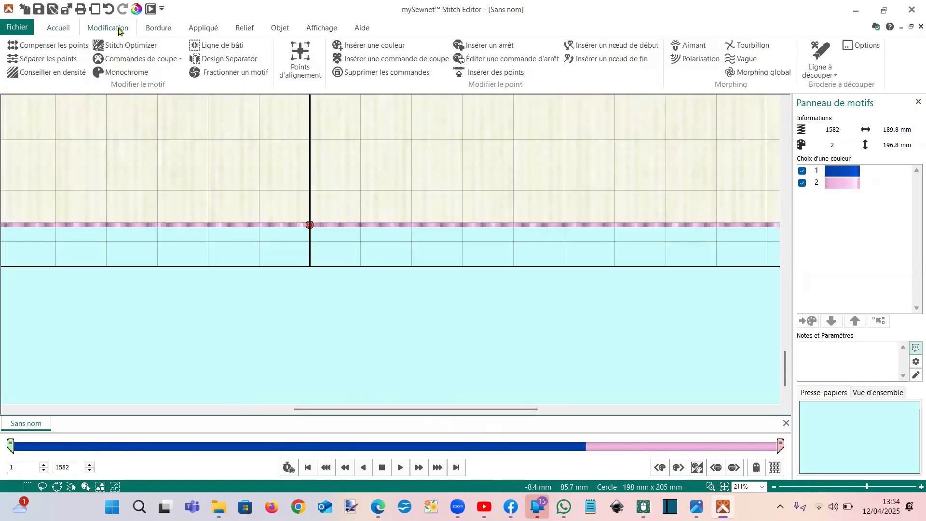
click(467, 58)
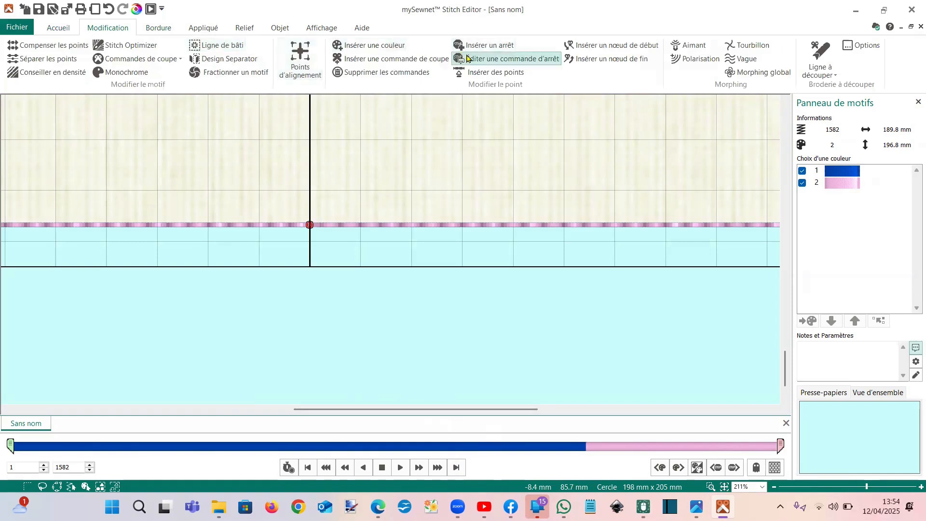
click(311, 226)
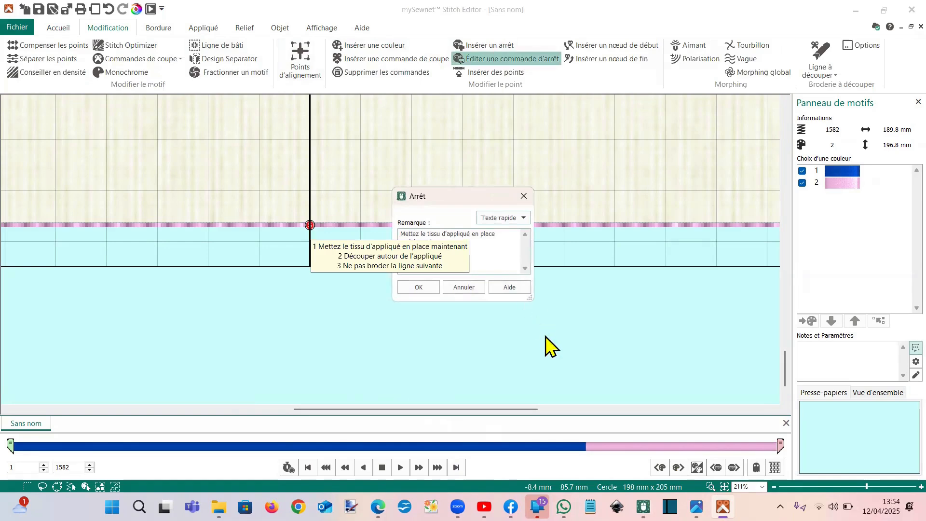
click(524, 196)
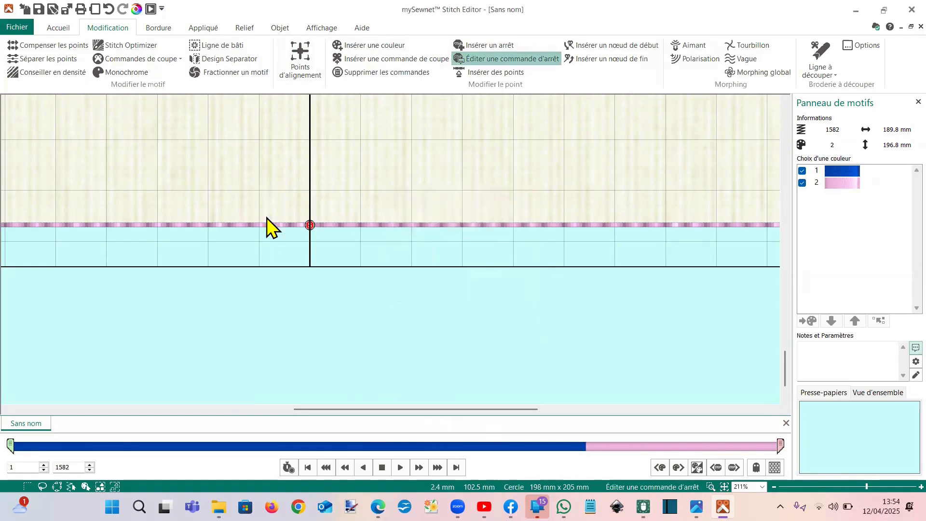
Step: Insert a colour change to Robison-Anton Rayon 40 Harvest Green 2578 at the stop point and return to the embroidery project
click(355, 46)
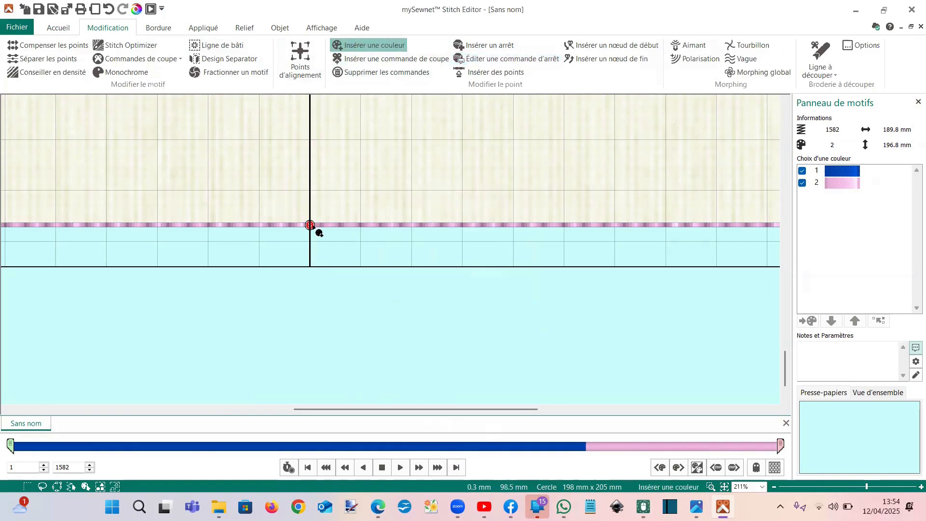
click(311, 225)
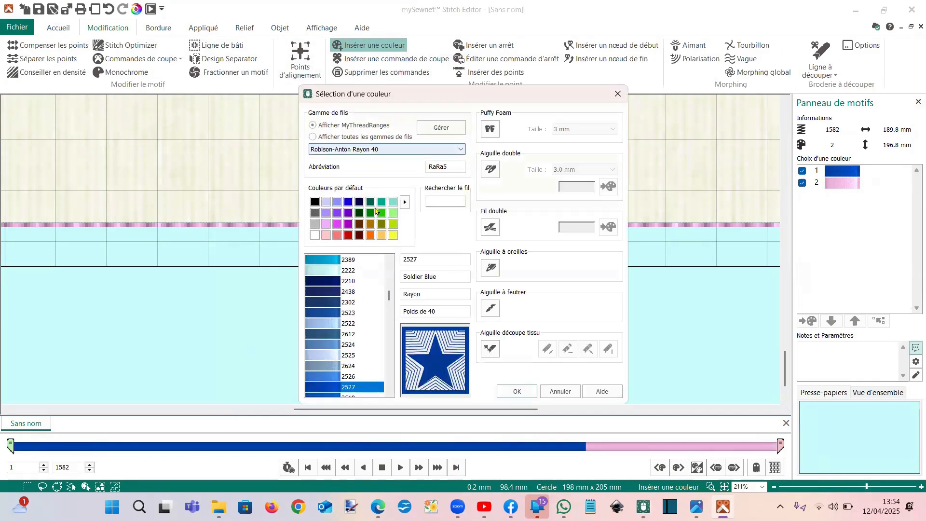
click(379, 213)
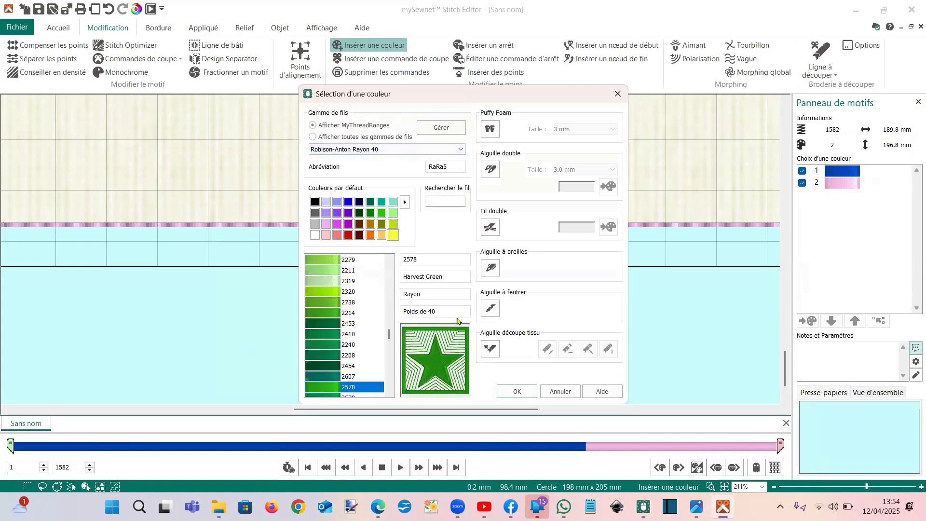
click(511, 392)
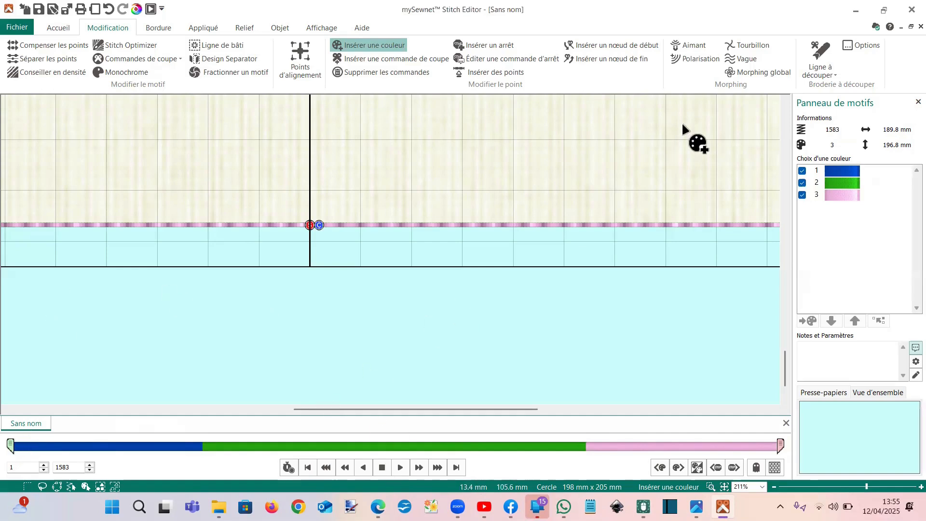
click(893, 12)
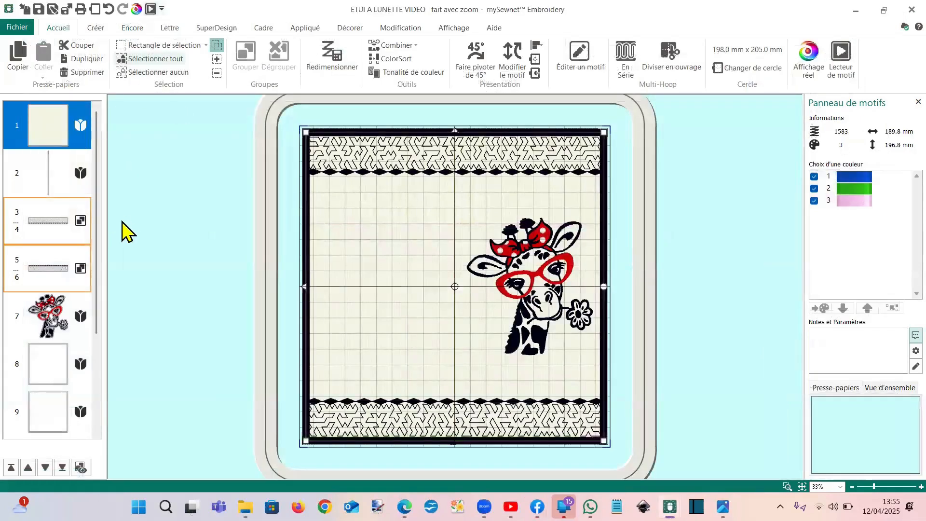
Step: Compare the thread colours of the last two border motifs, 11 and 12
scroll(94, 337, down, 4)
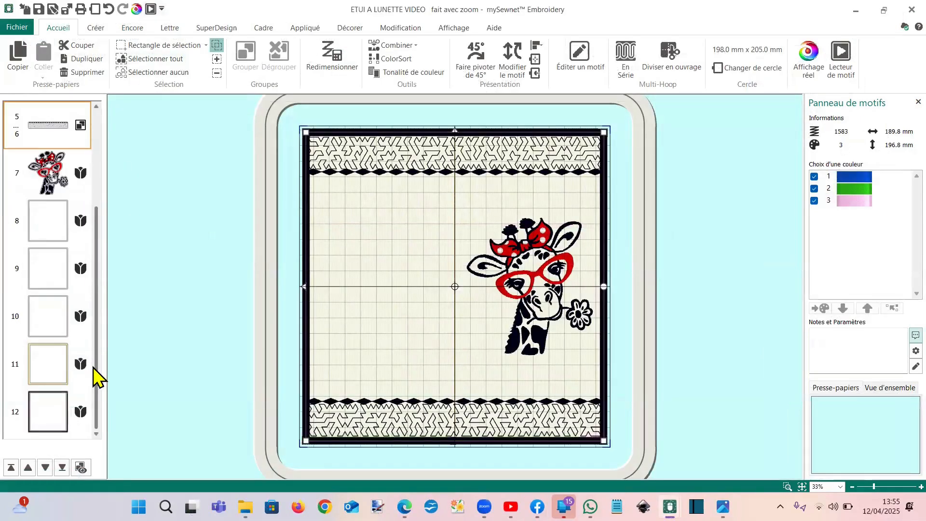
click(57, 370)
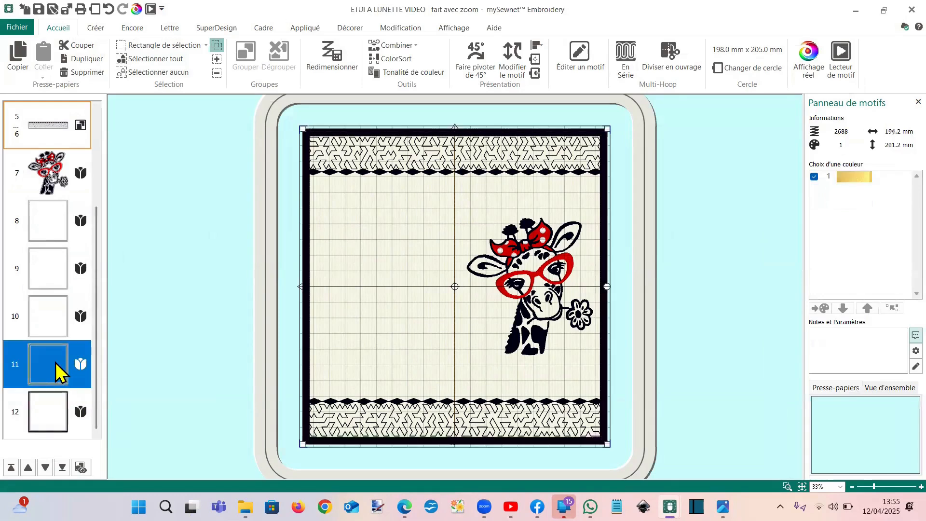
click(51, 414)
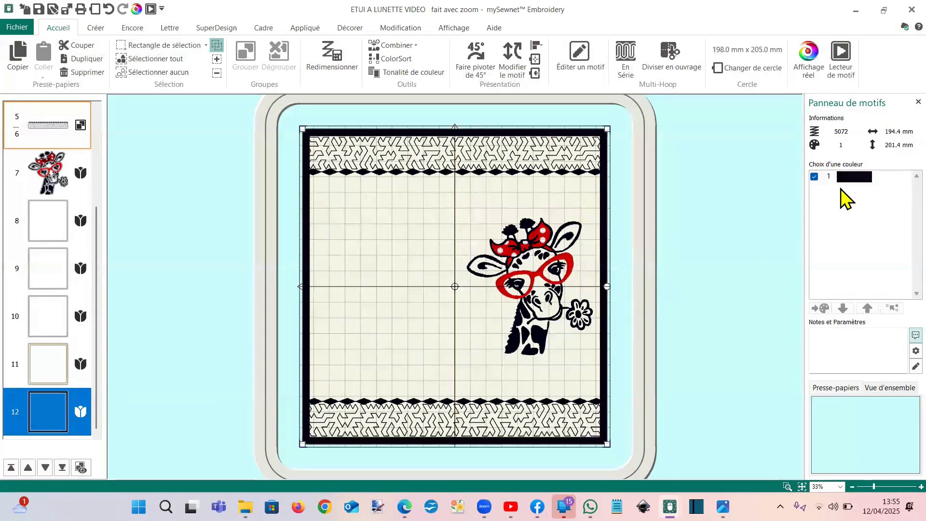
mouse_move(856, 187)
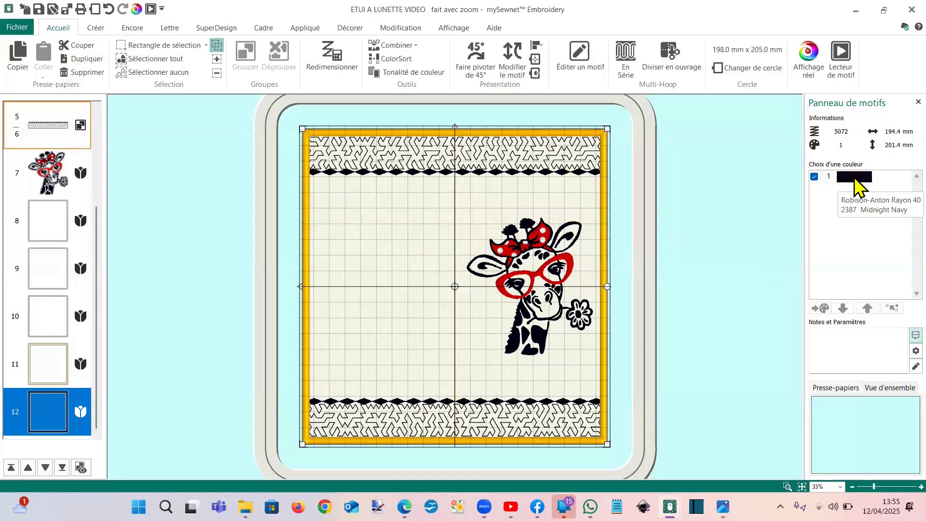
click(43, 368)
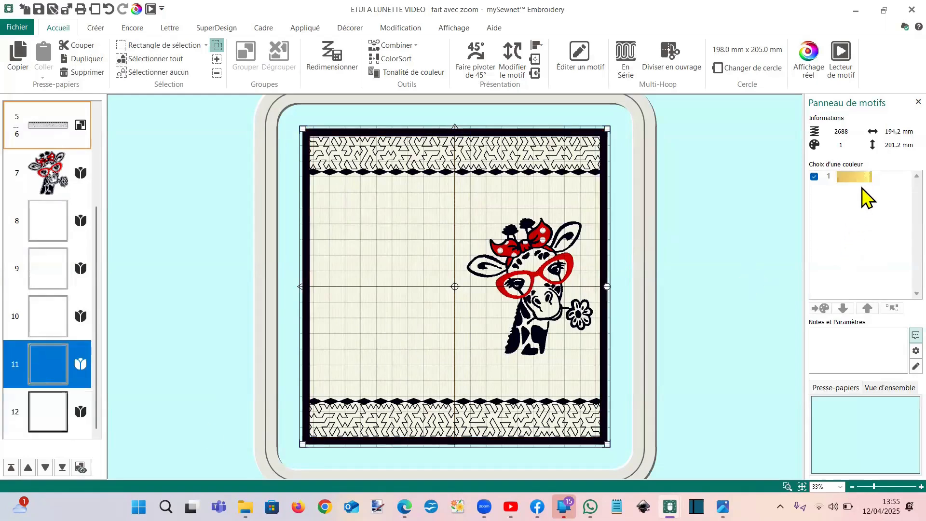
click(57, 405)
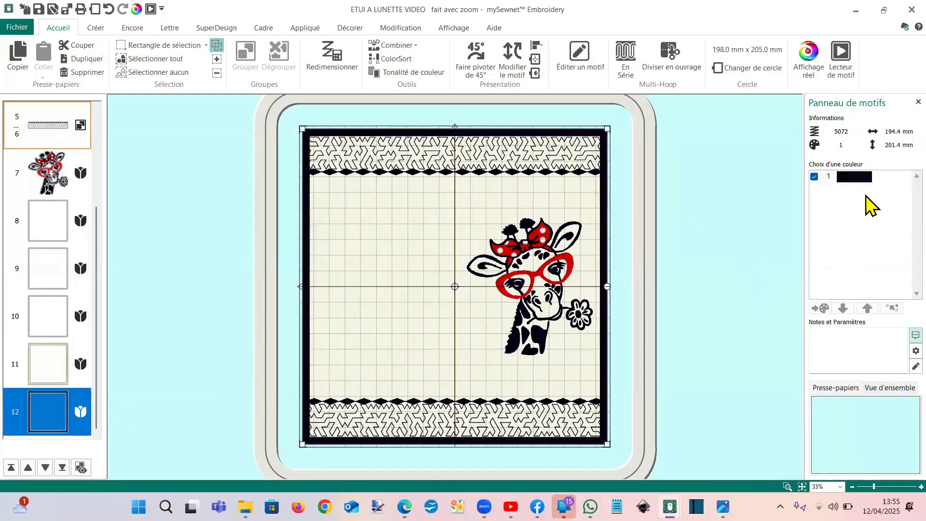
Step: Look up the thread number of border motif 12's colour and leave the colour unchanged
click(867, 184)
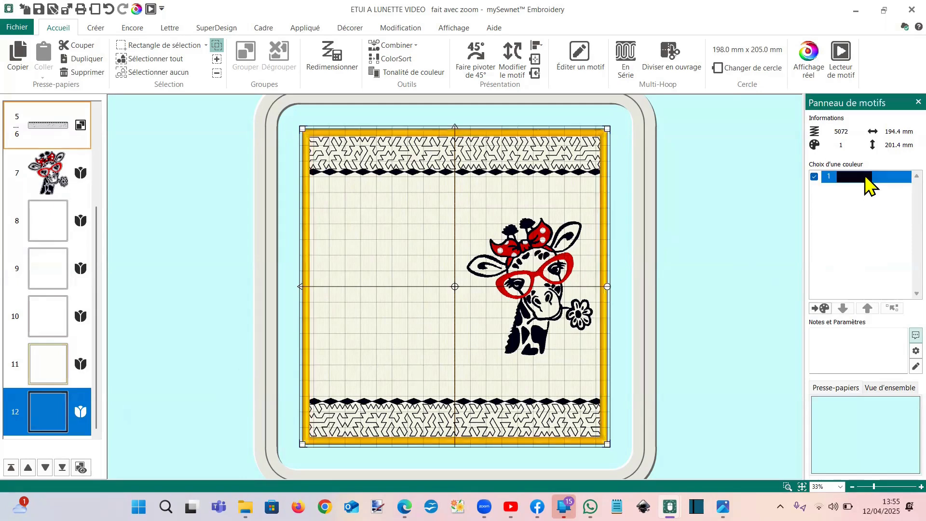
double_click(865, 177)
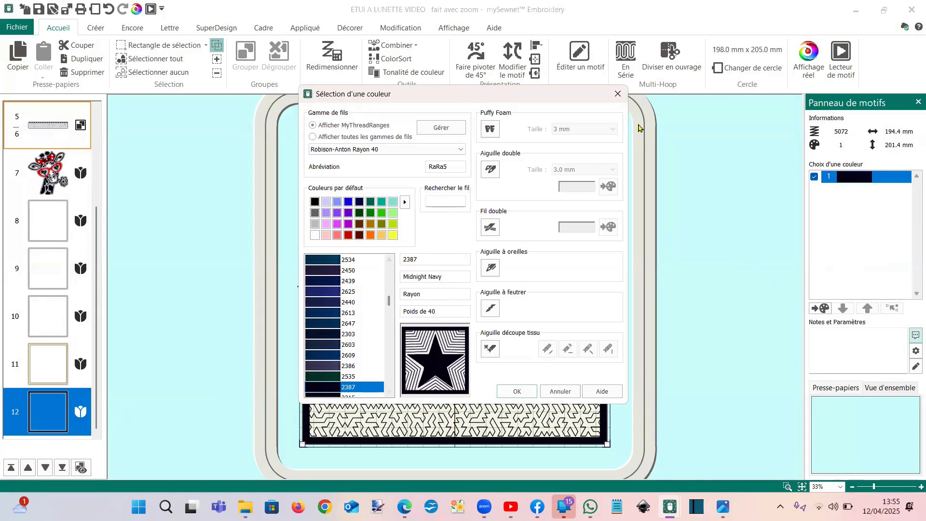
click(717, 228)
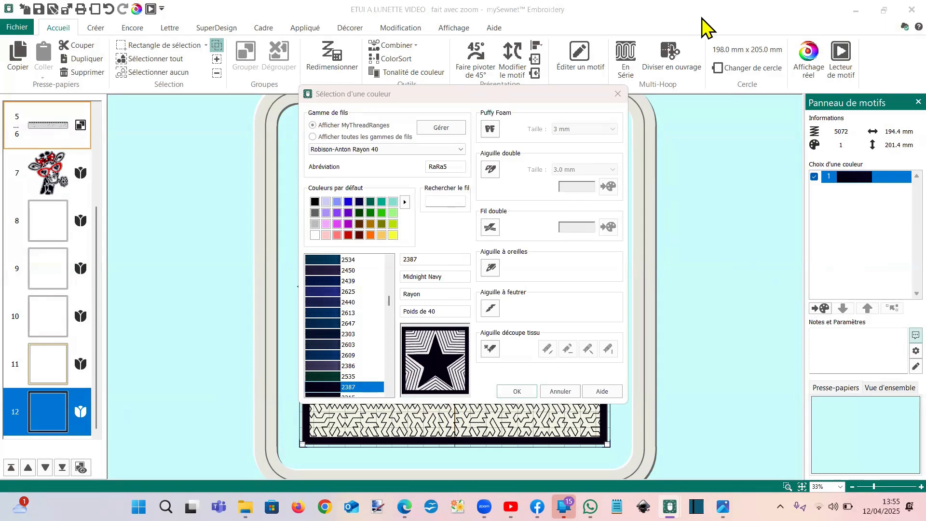
click(618, 95)
Step: Set the thread colour of border motif 11 to Robison-Anton Rayon 40 number 2387
click(54, 372)
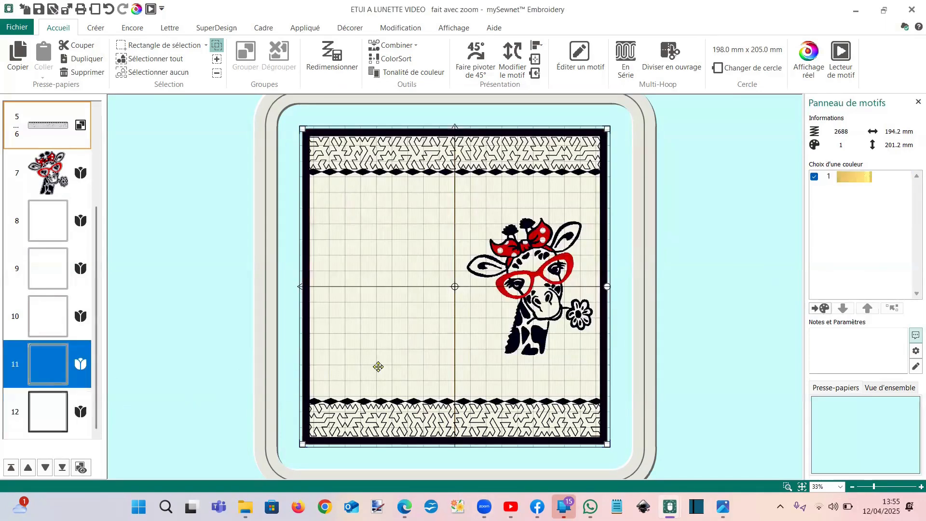
click(847, 176)
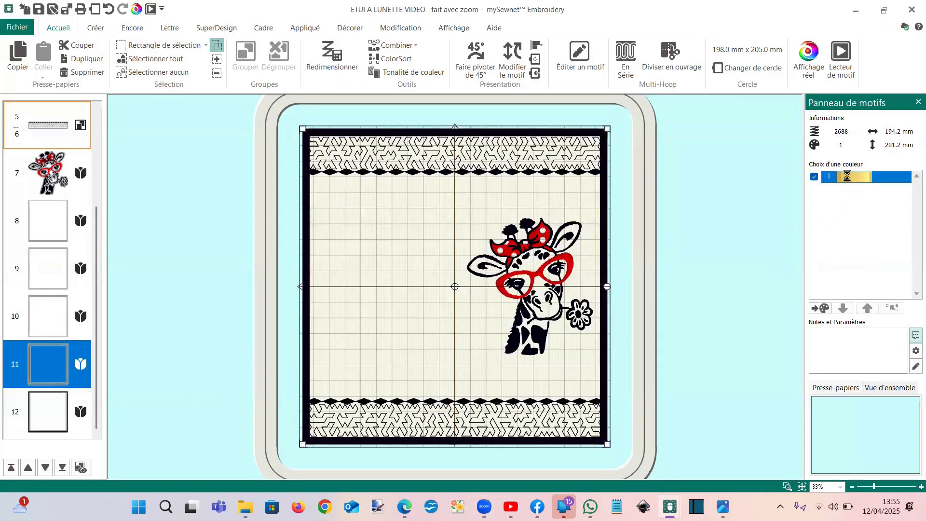
double_click(849, 177)
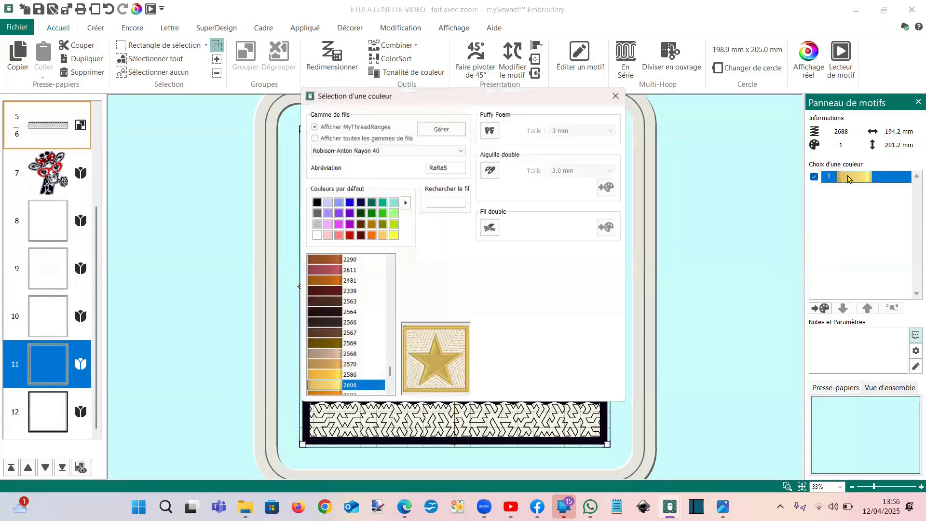
click(428, 201)
text(2387)
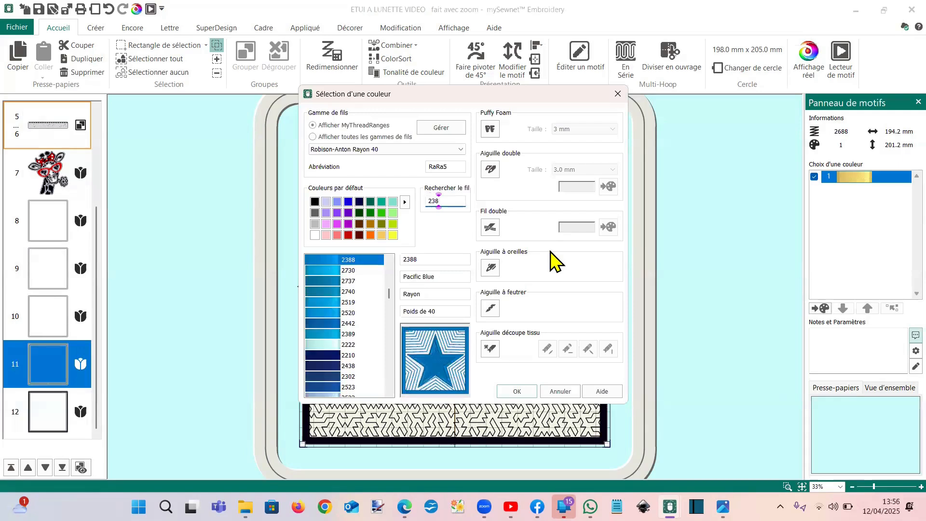
click(515, 395)
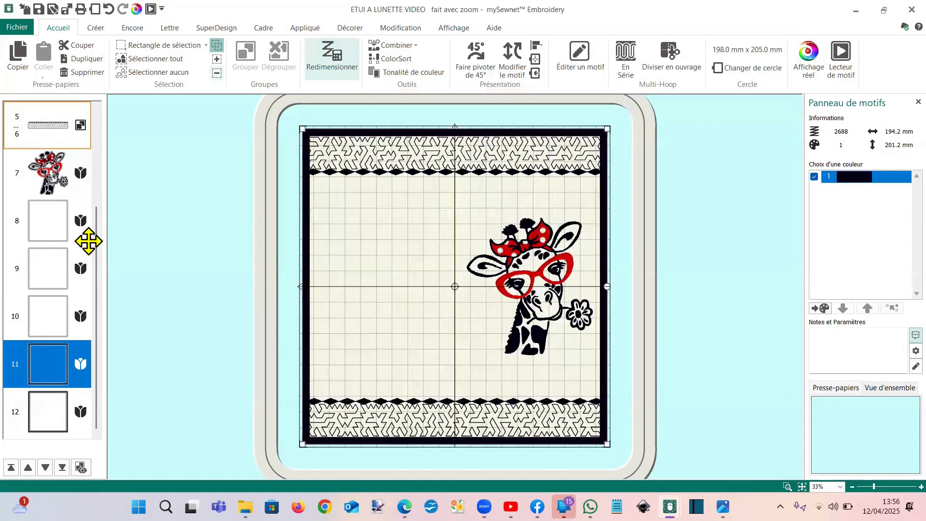
Step: Combine all motifs into a single design and run ColorSort on it to merge matching colour blocks
click(398, 46)
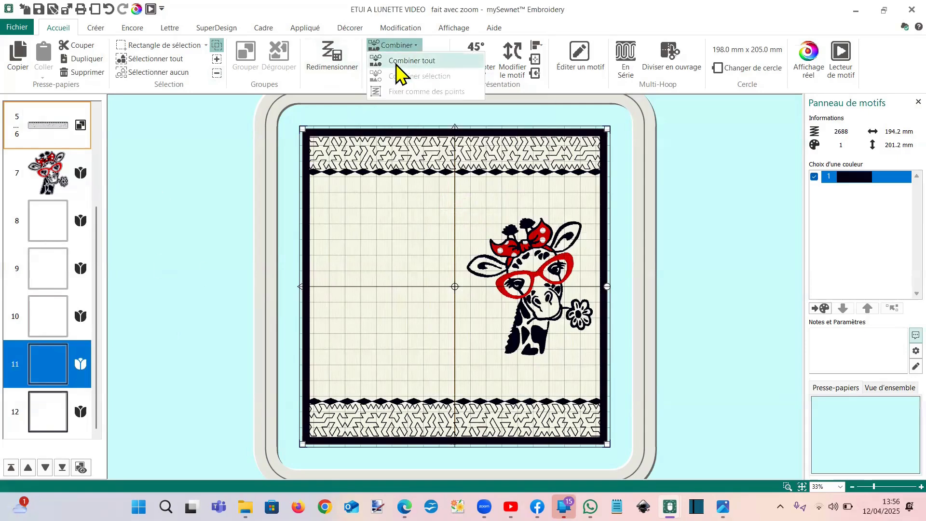
click(396, 63)
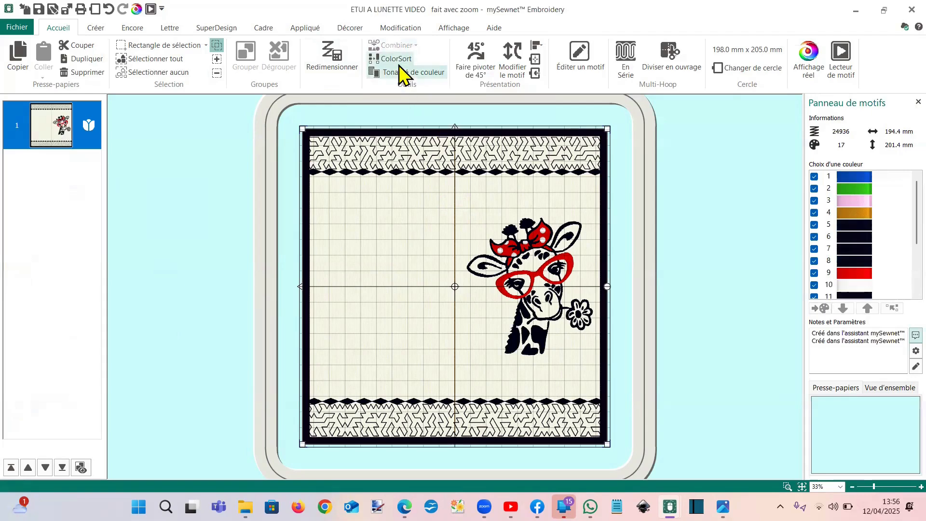
click(396, 59)
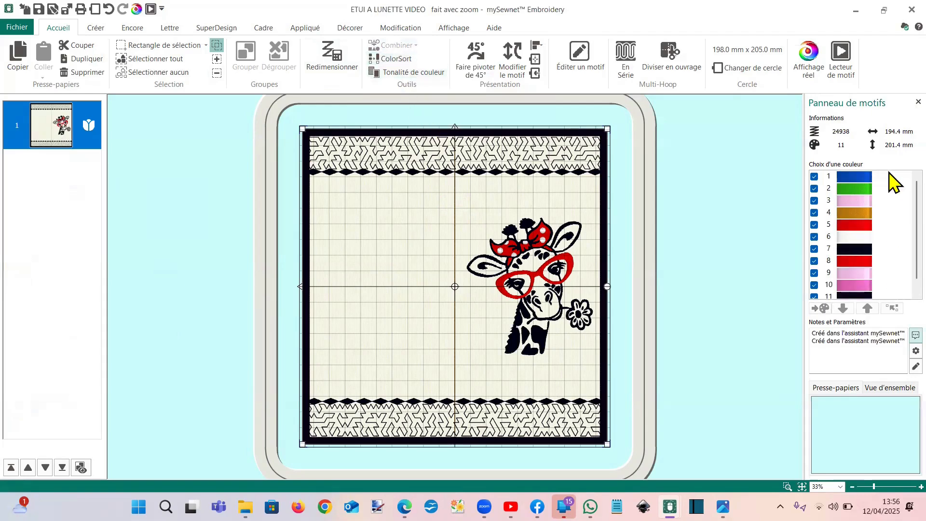